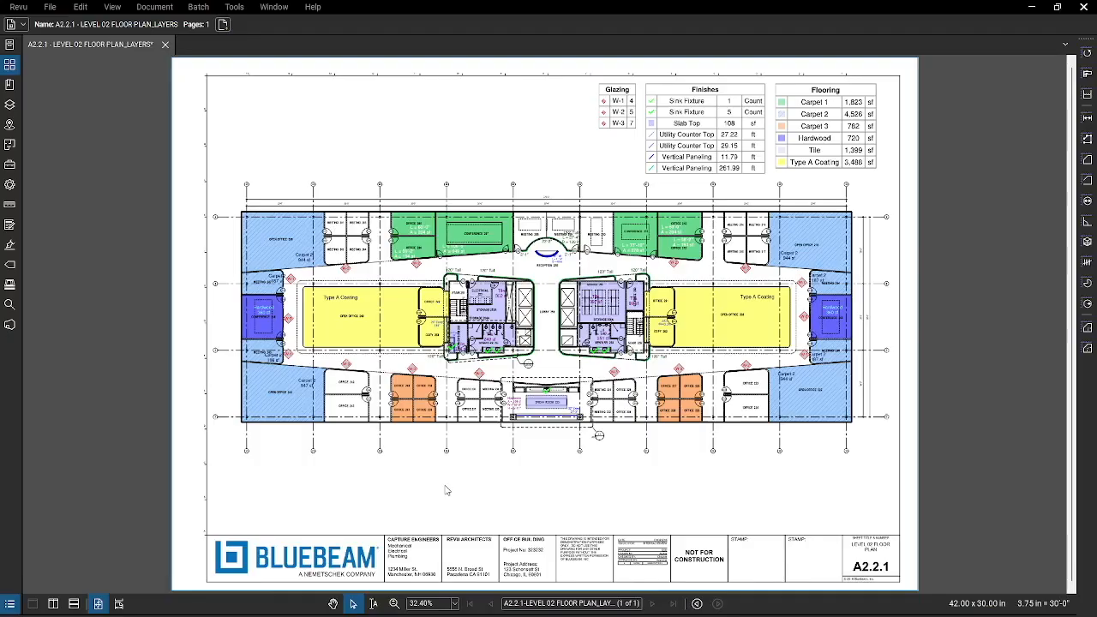
Step: Display the Markups List to look over the floor plan's markups and close it again
left_click(11, 603)
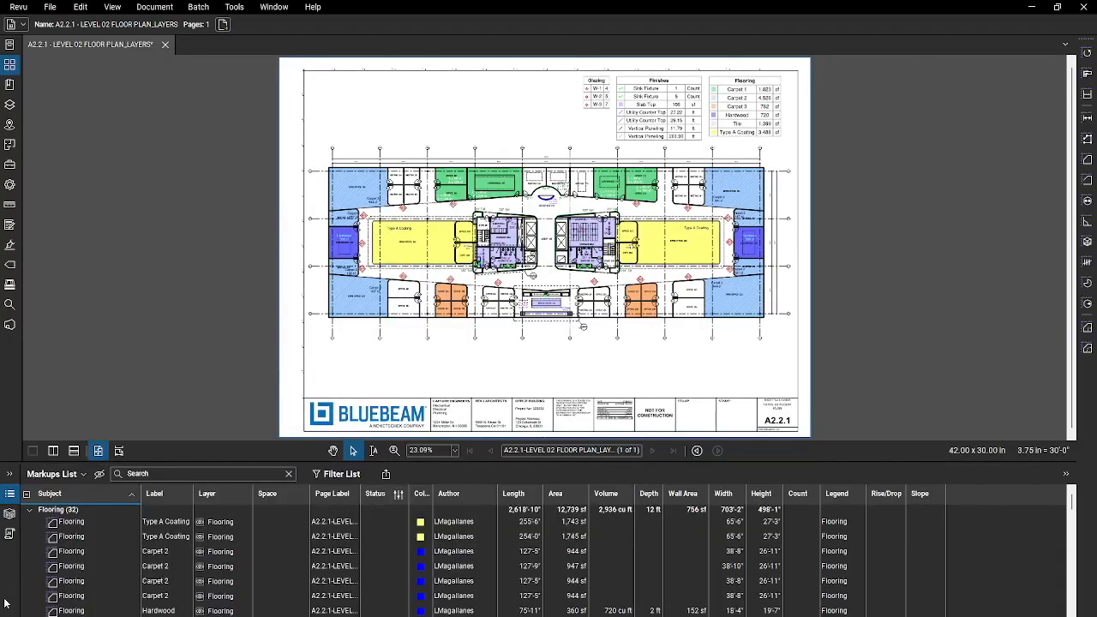
left_click(96, 475)
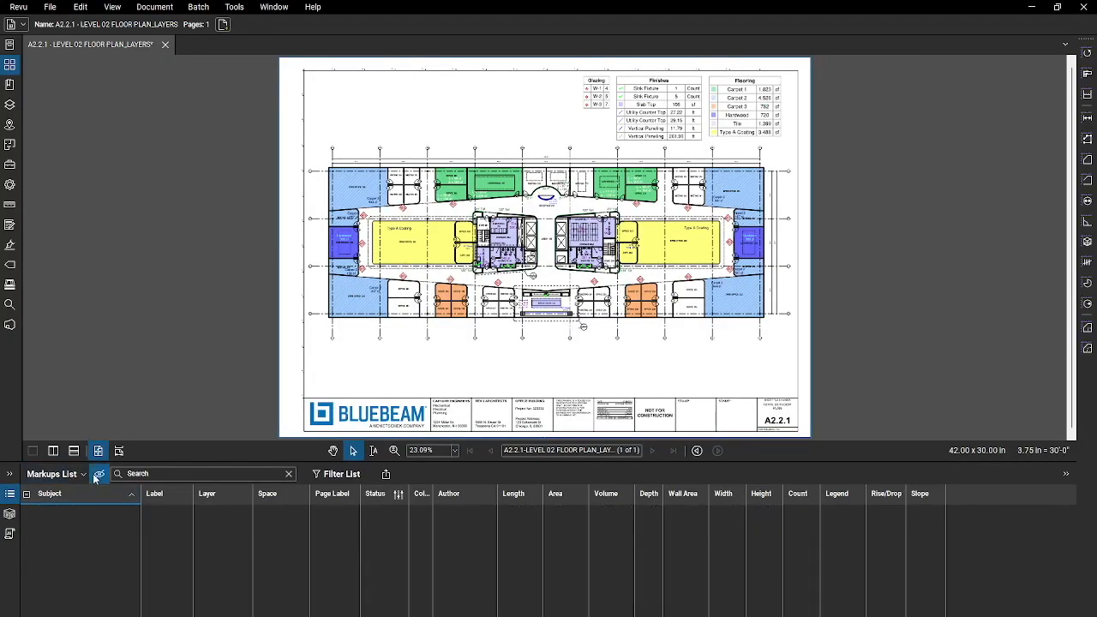
left_click(328, 478)
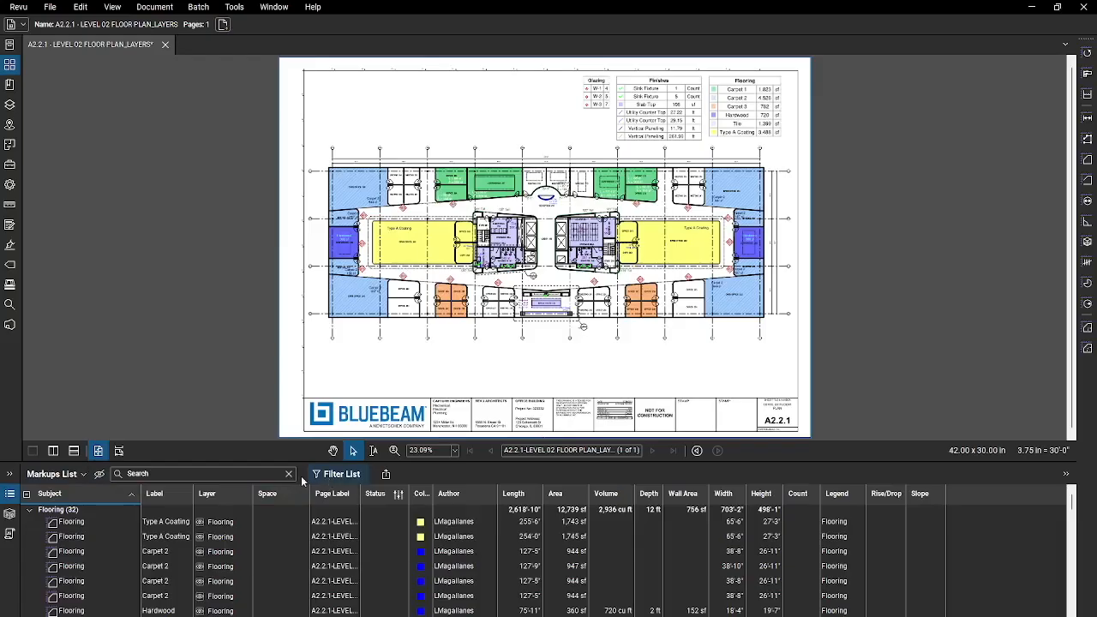
left_click(12, 500)
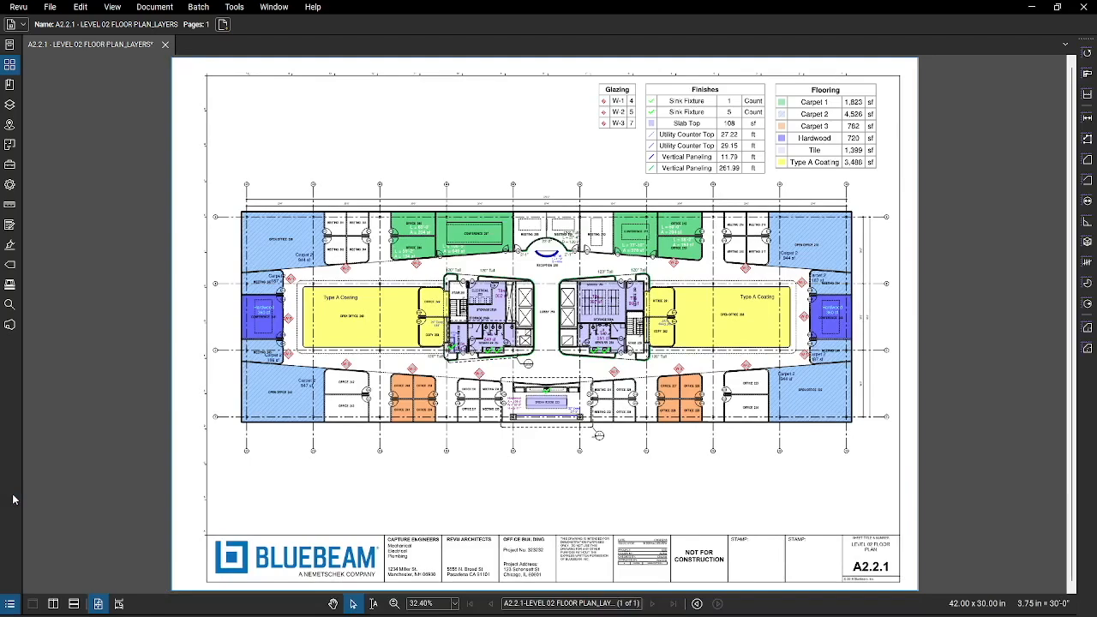
Step: Look over the panels that can be shown and display the floor plan's layers
right_click(10, 377)
mouse_move(120, 382)
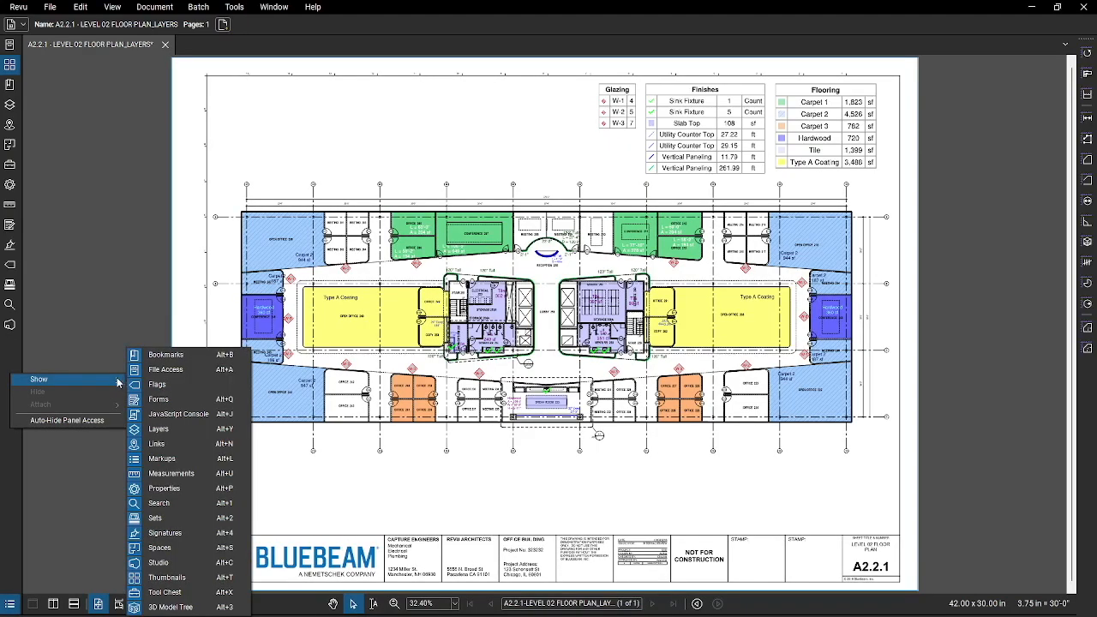
left_click(11, 344)
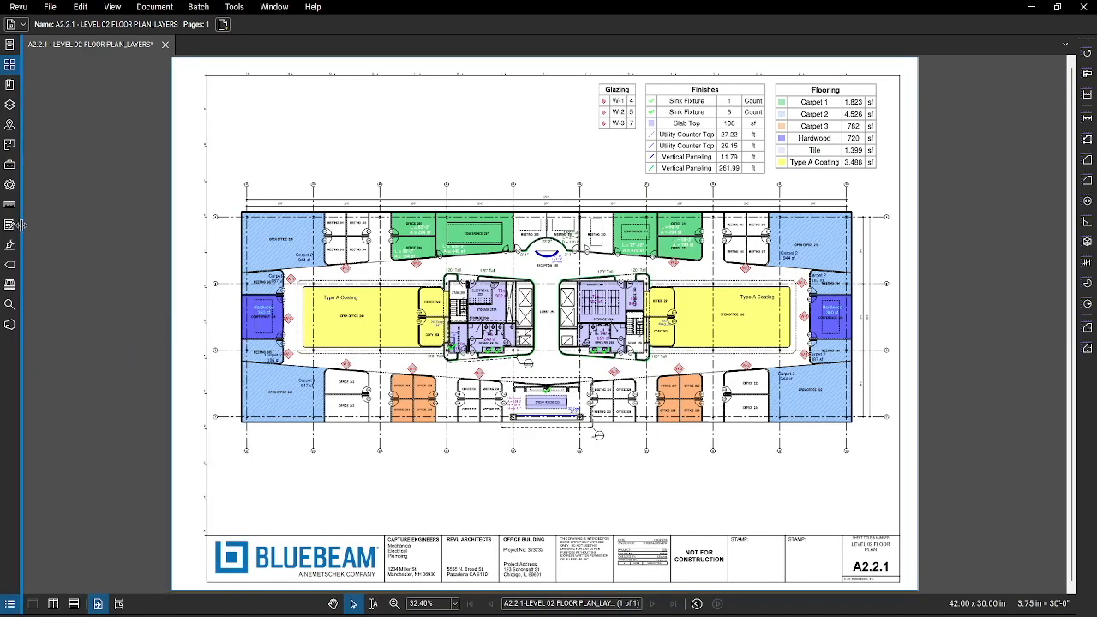
left_click(10, 105)
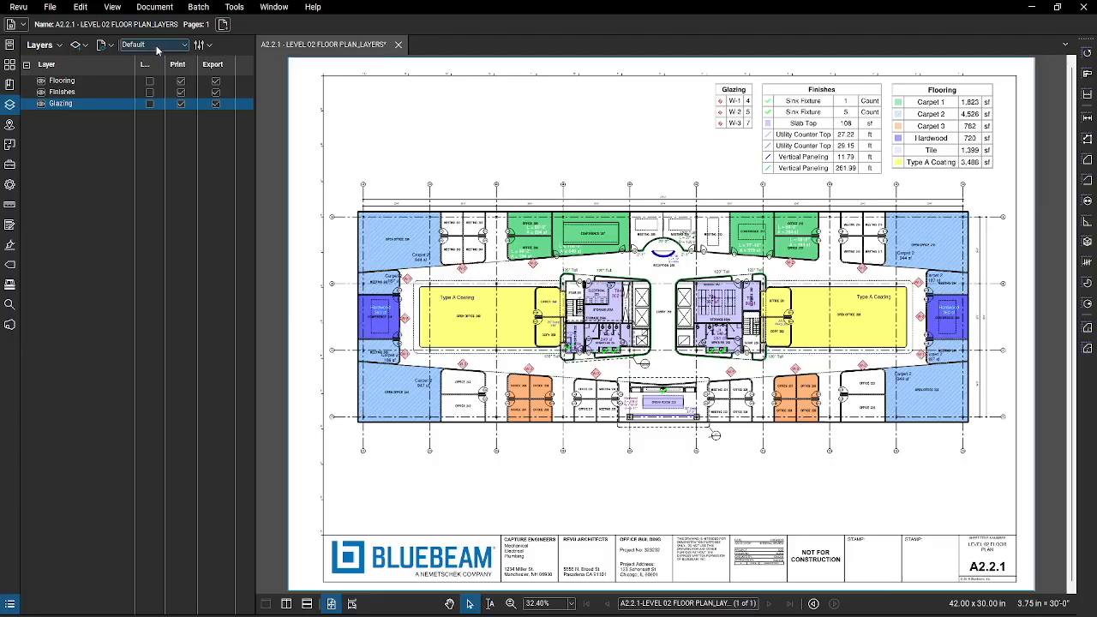
Step: Open the Glazing layer's name for editing, leave it unchanged, and toggle the layer's visibility and print setting
double_click(65, 103)
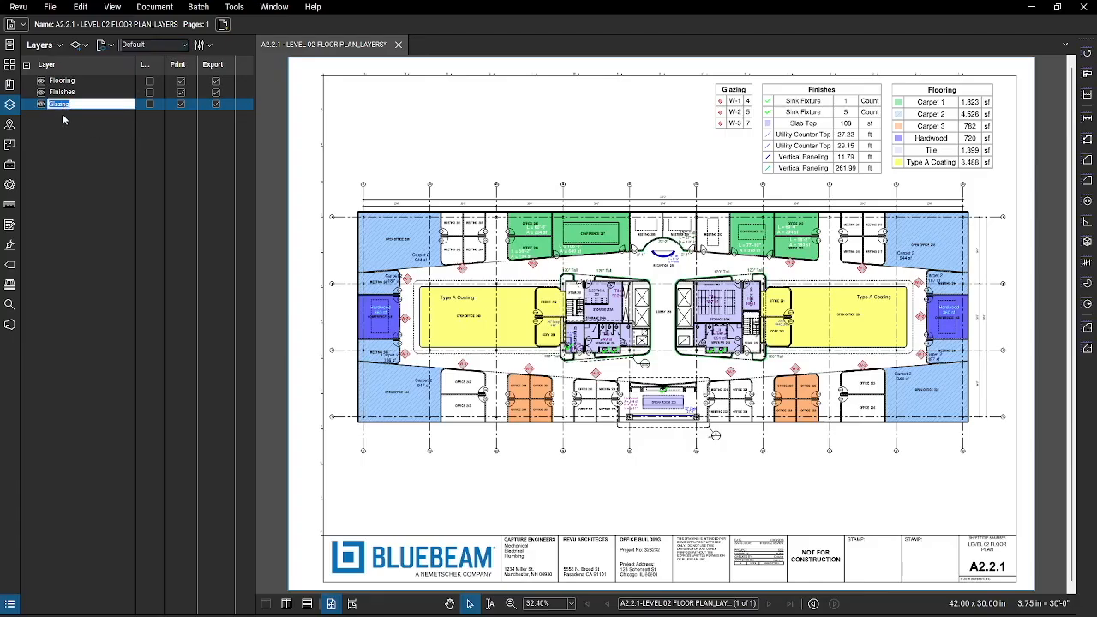
left_click(57, 126)
left_click(42, 105)
left_click(42, 105)
left_click(41, 104)
left_click(180, 104)
left_click(181, 105)
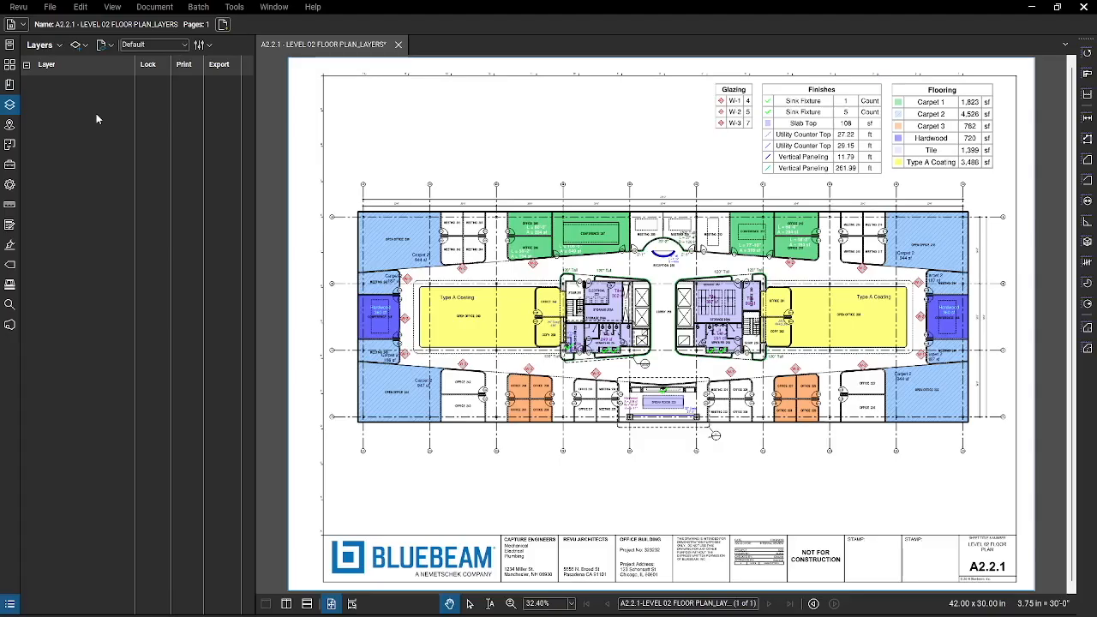
Step: Add a new layer named Flooring to the document
left_click(80, 45)
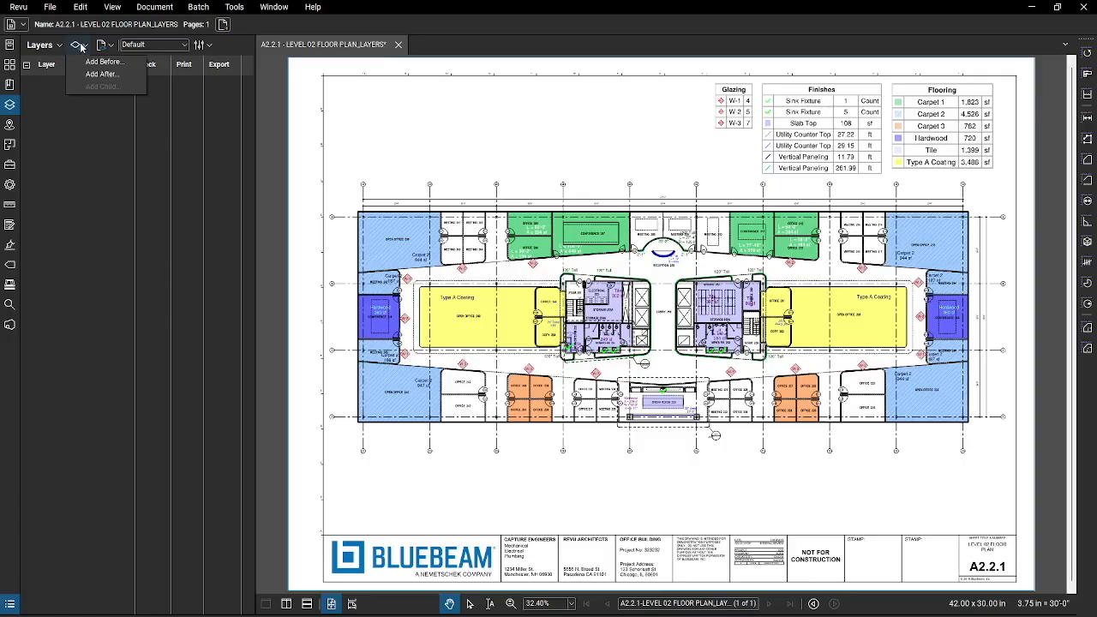
left_click(95, 64)
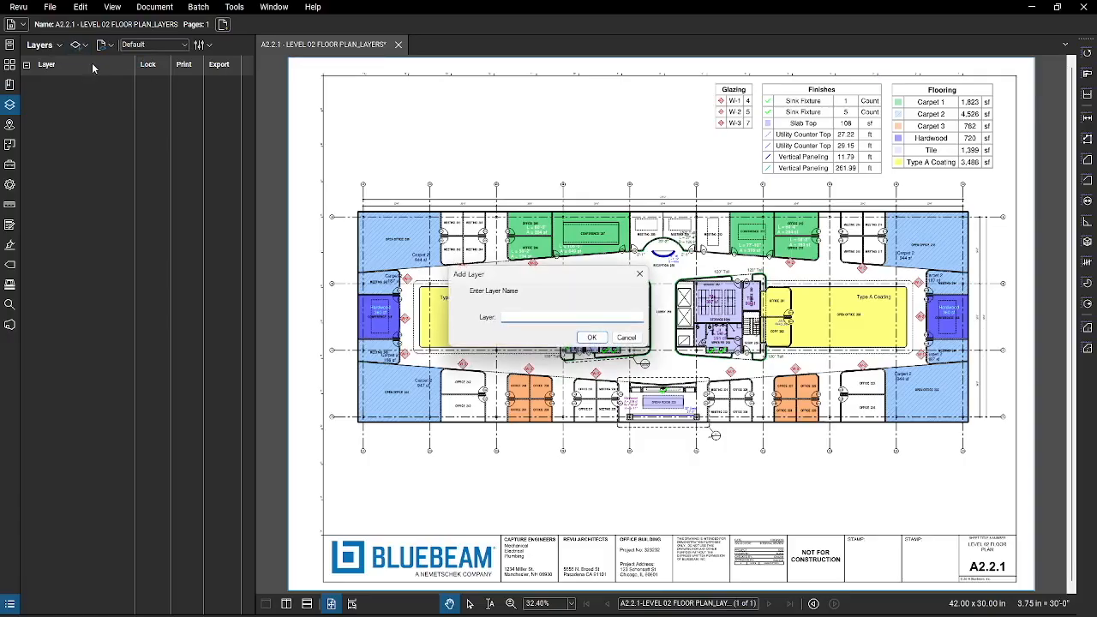
type("Flooring")
left_click(592, 337)
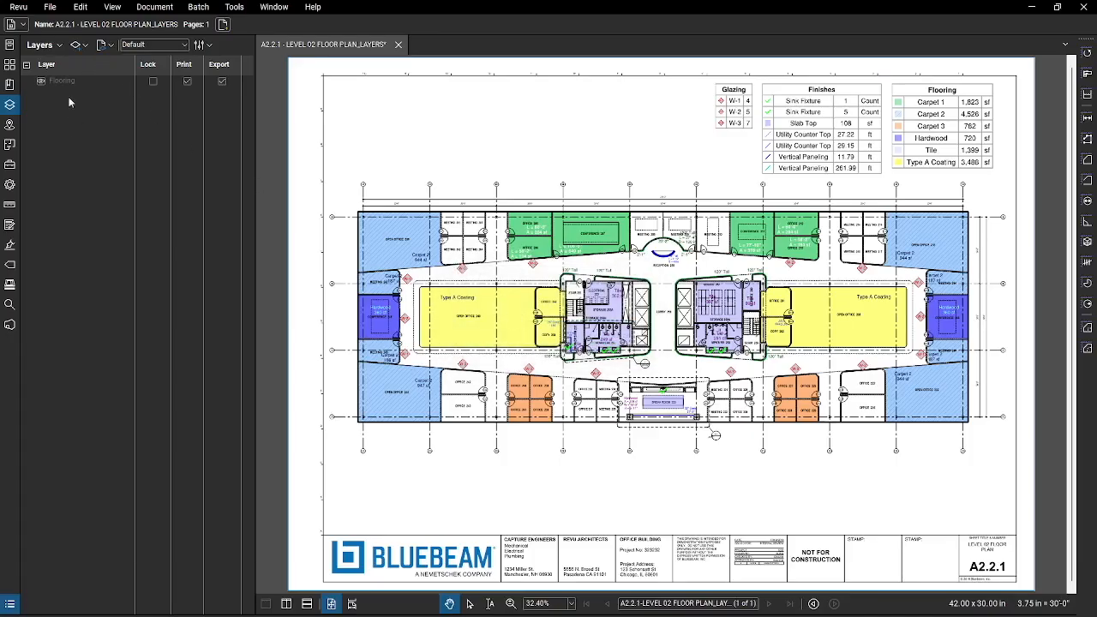
Step: Check the layer assignment options for the Carpet 2 area in the plan's upper-left corner without choosing one
left_click(423, 269)
right_click(422, 269)
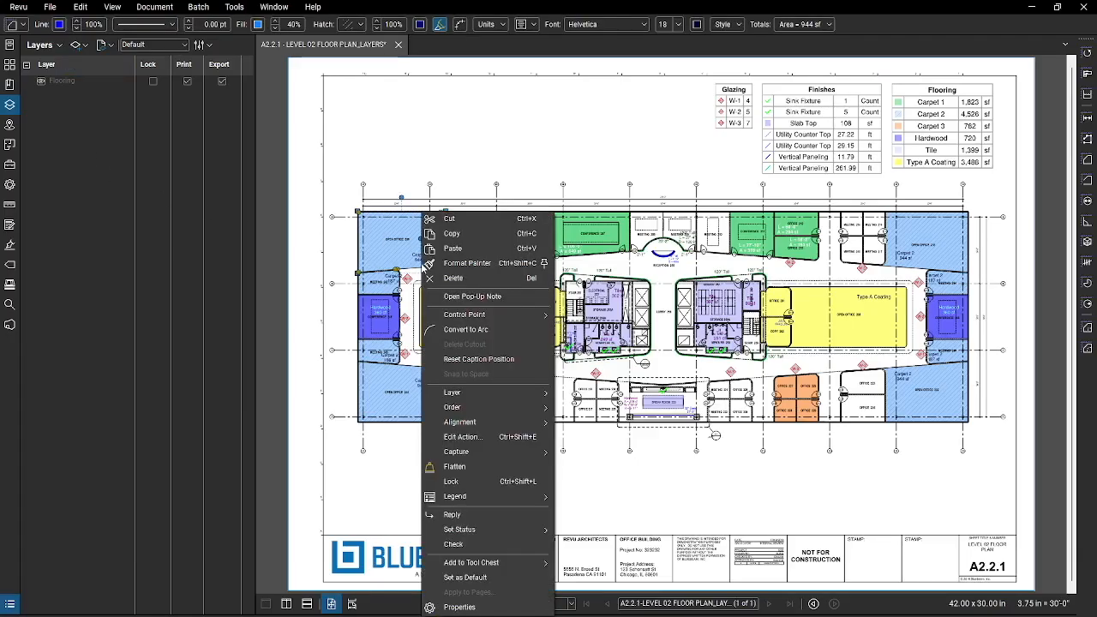
mouse_move(466, 392)
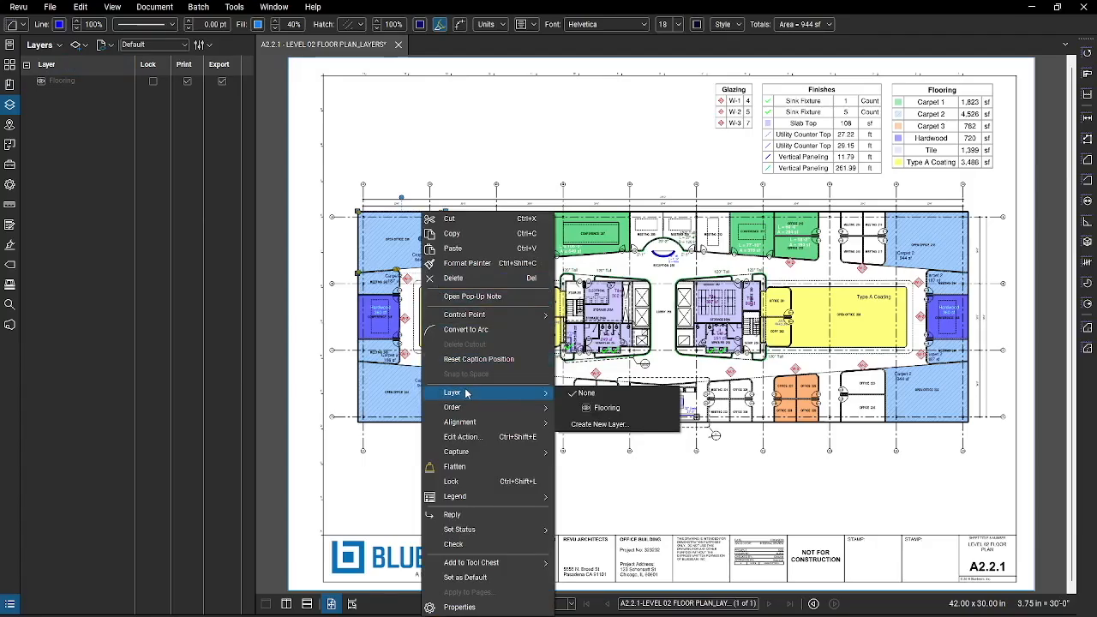
left_click(452, 169)
Step: Display the Markups List and add the Layer column to it
left_click(12, 604)
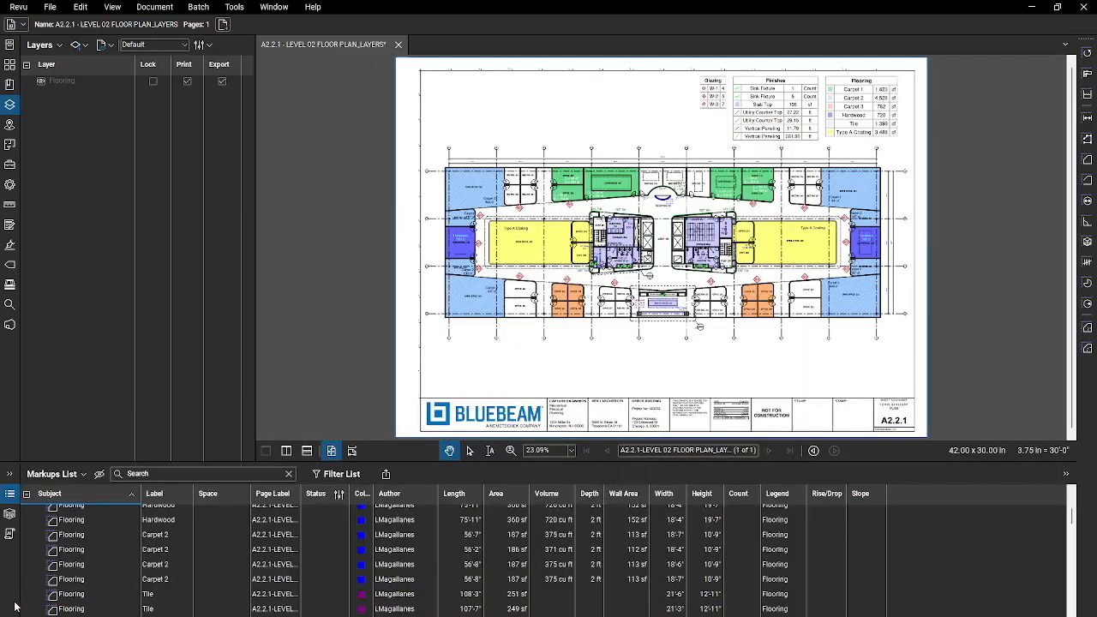
left_click(83, 475)
mouse_move(87, 495)
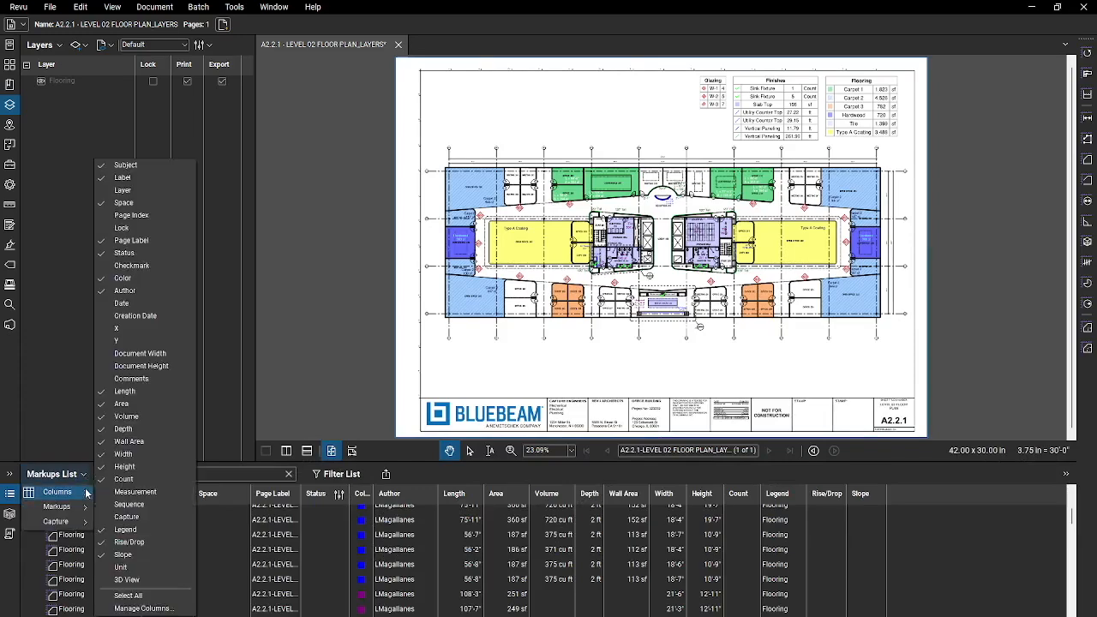
left_click(150, 190)
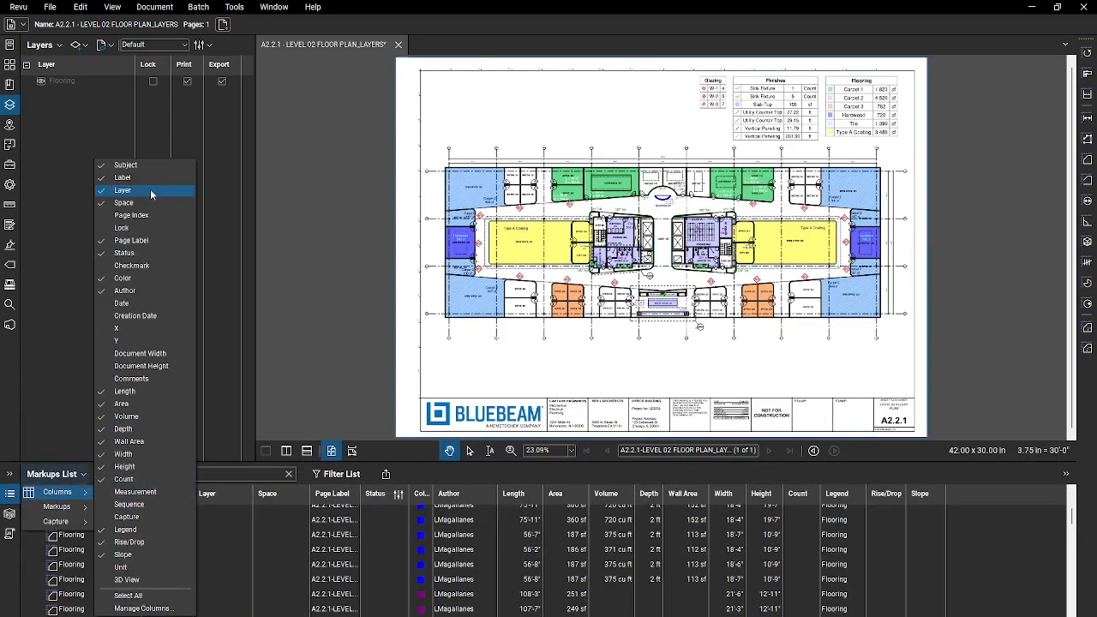
left_click(288, 227)
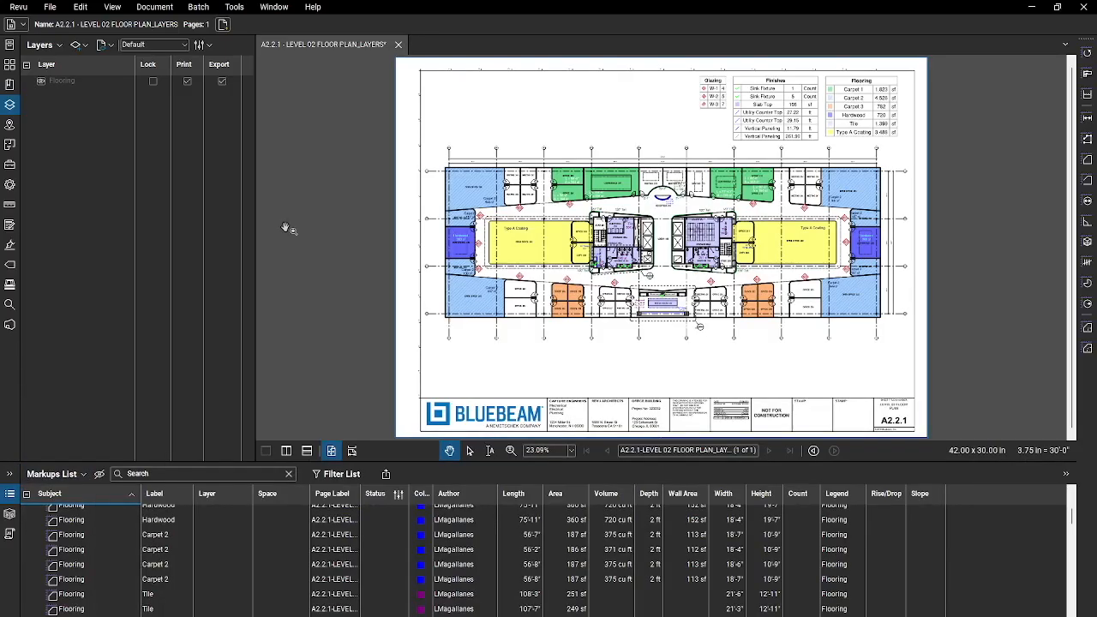
Step: Assign all the Flooring markups, from the first Type A Coating to the last Carpet 3, to the Flooring layer
left_click(99, 499)
left_click(100, 499)
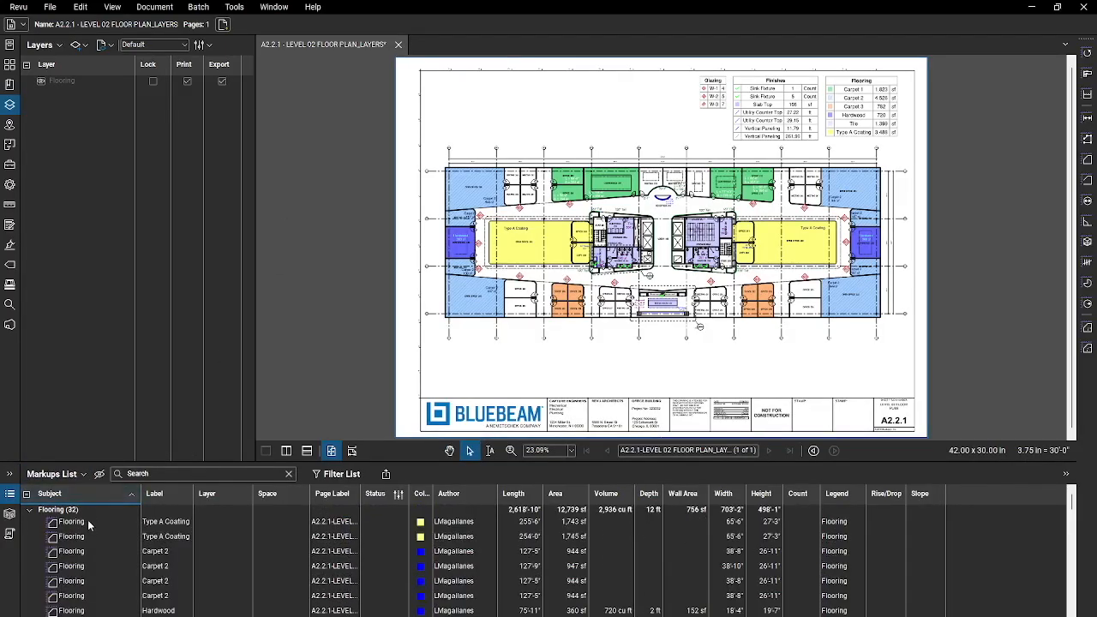
left_click(89, 525)
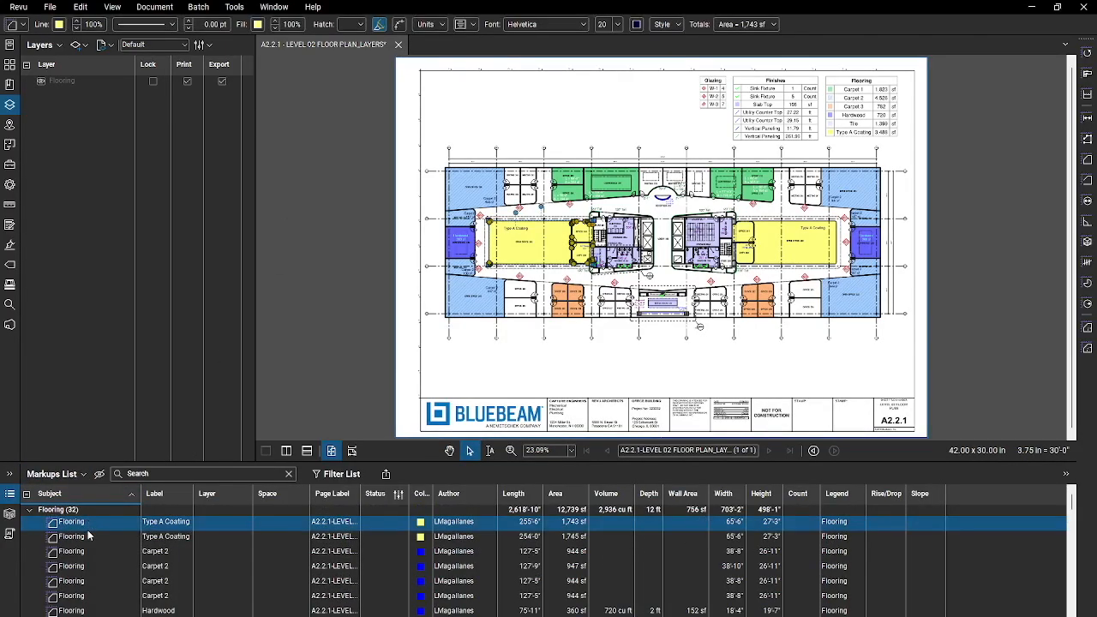
scroll(88, 540, "down", 5)
scroll(86, 548, "down", 4)
scroll(87, 548, "down", 3)
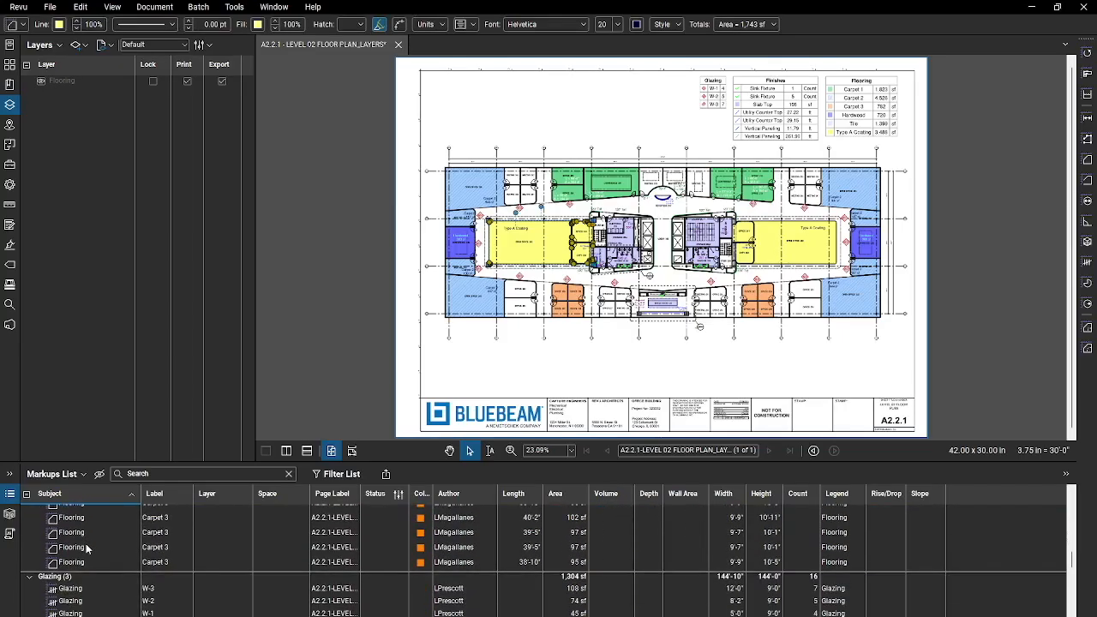
left_click(77, 563, "shift")
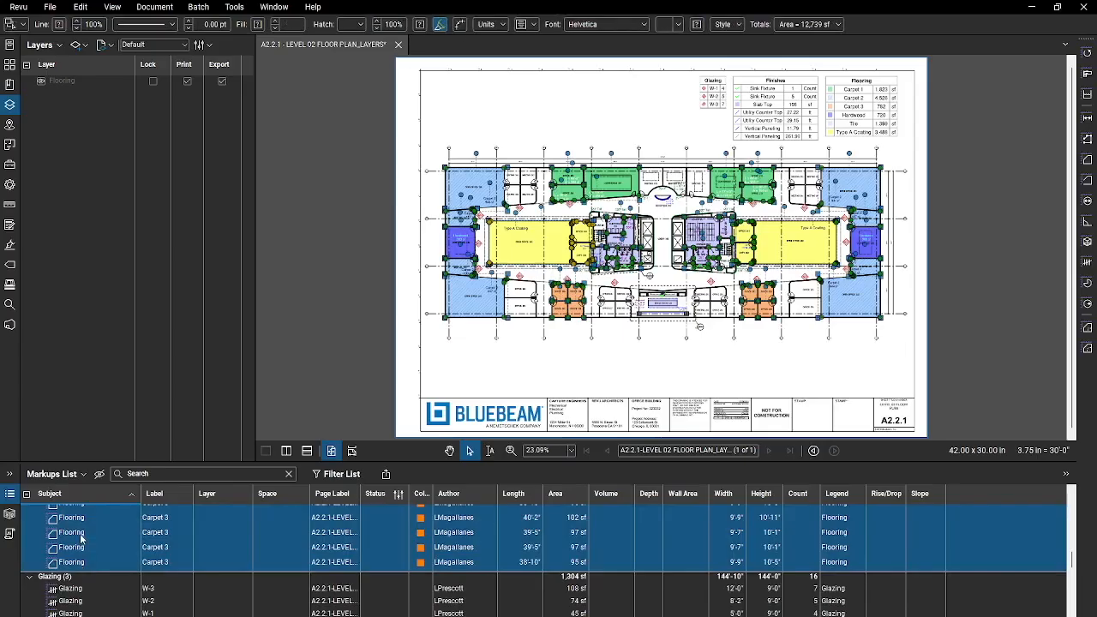
right_click(81, 538)
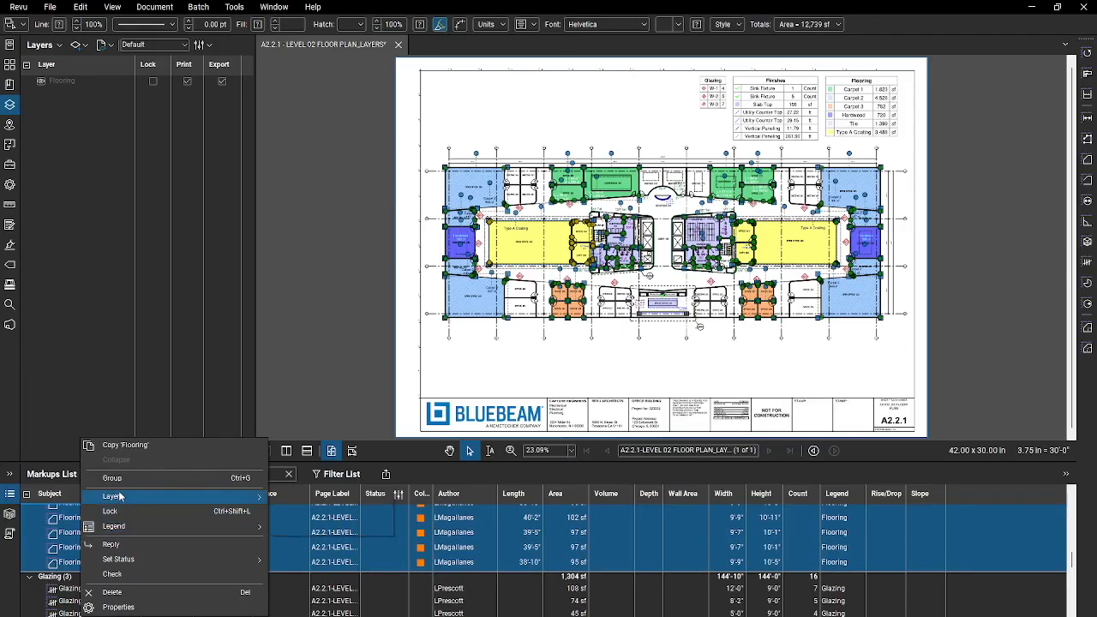
mouse_move(154, 499)
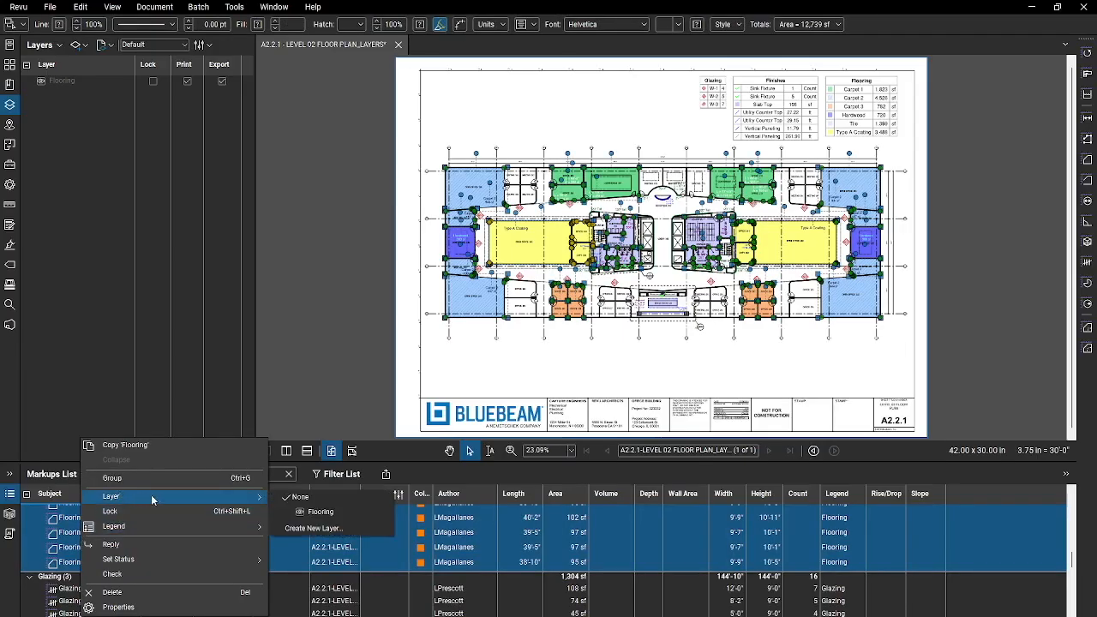
left_click(321, 512)
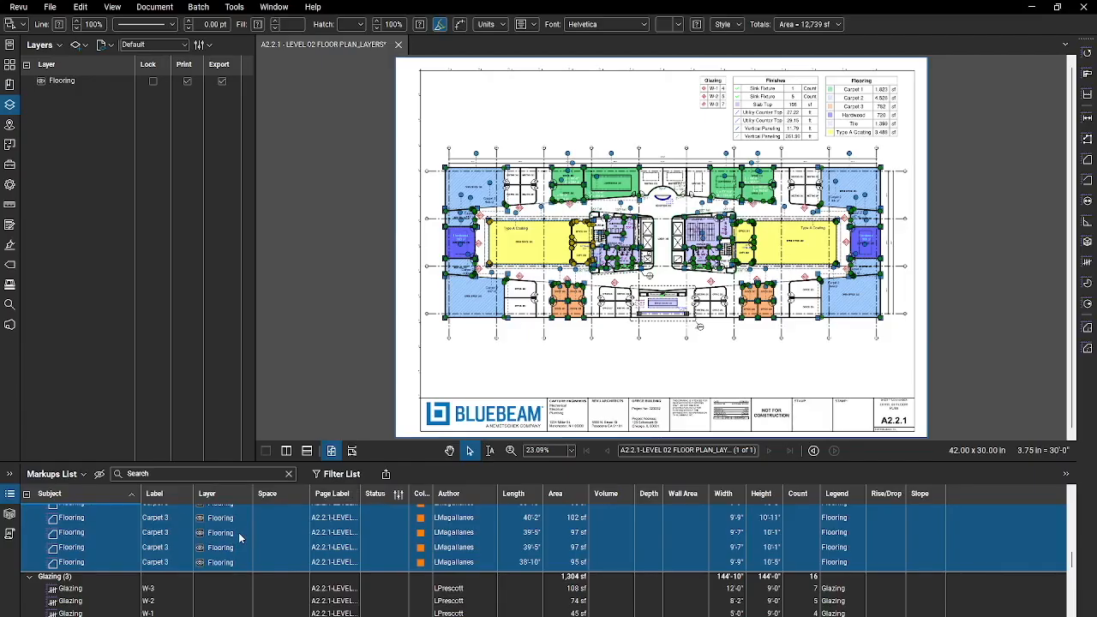
Step: Hide the Flooring layer from a Carpet 3 markup's entry, show it again, and clear the selection
left_click(198, 519)
left_click(198, 520)
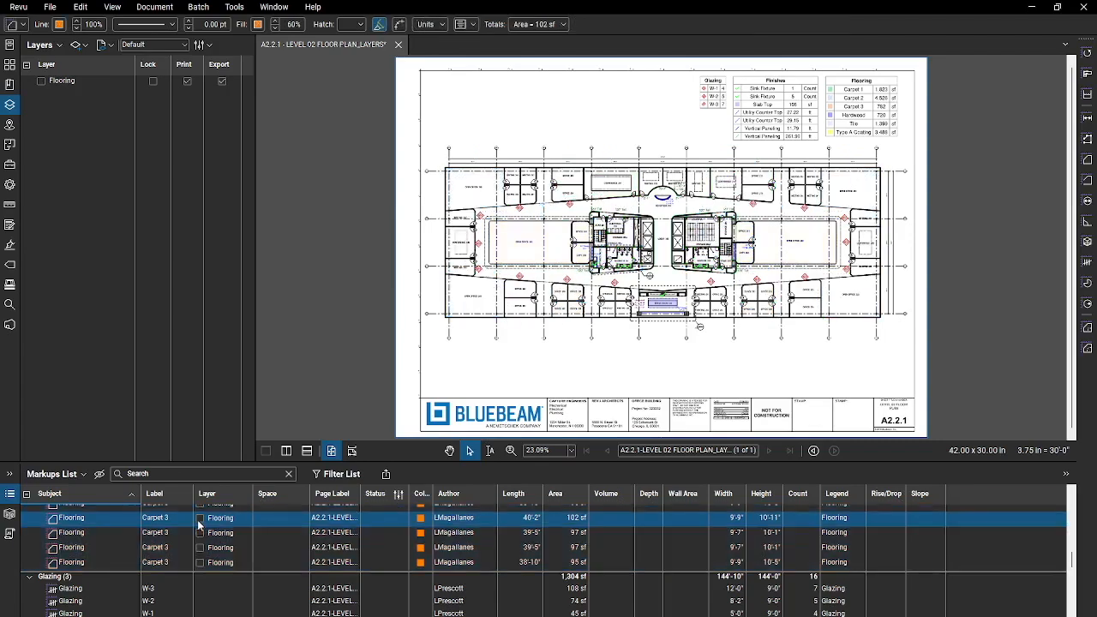
left_click(197, 519)
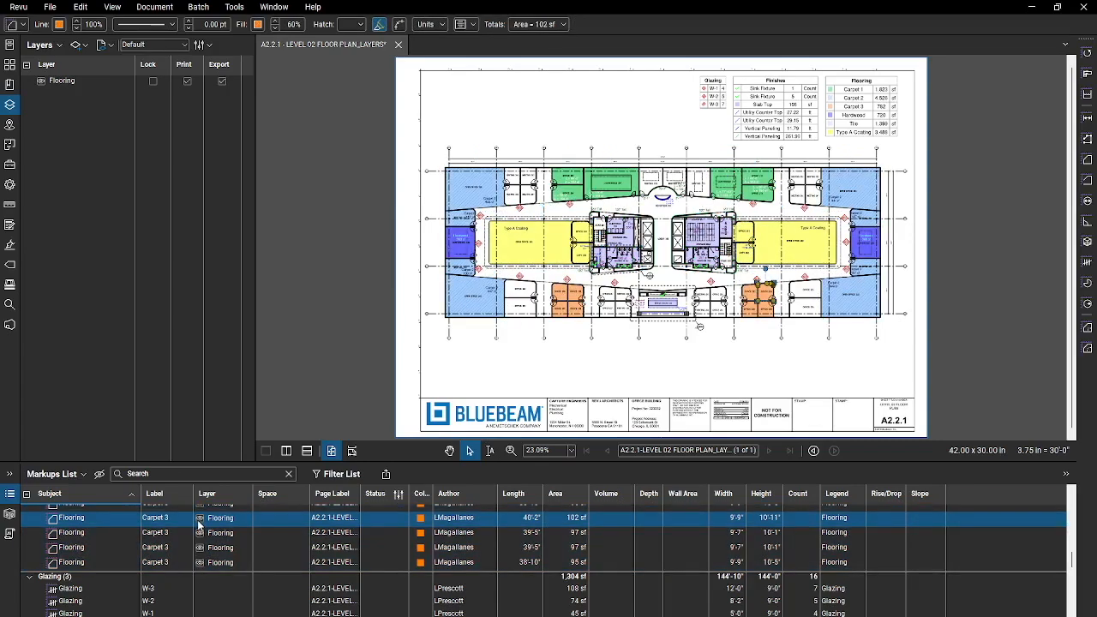
left_click(446, 390)
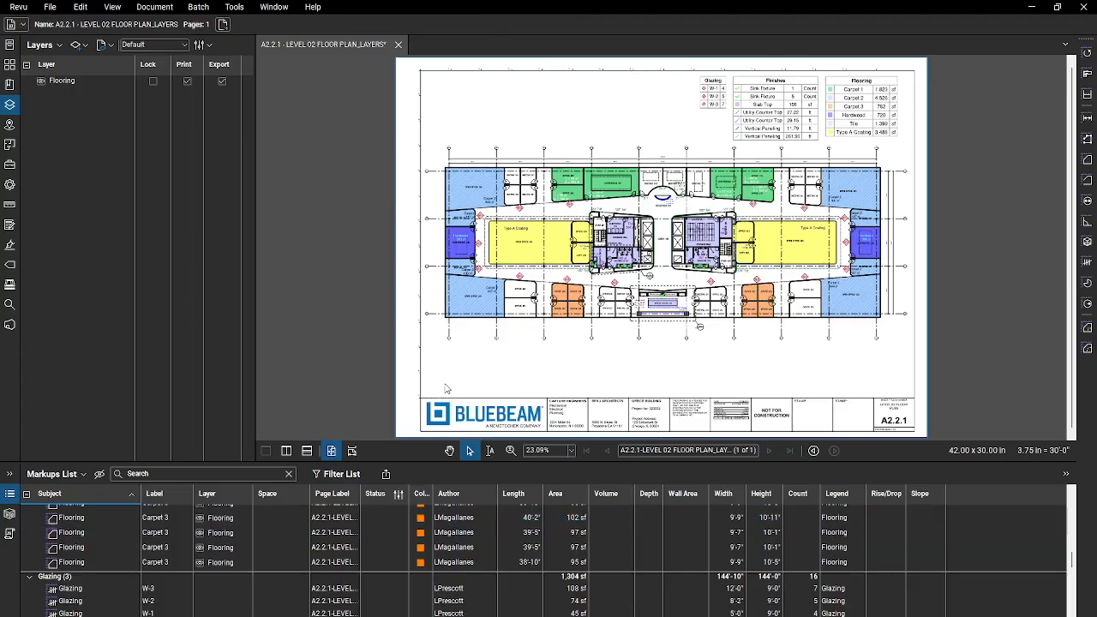
Step: Add a layer named Finishes after the Flooring layer
left_click(84, 48)
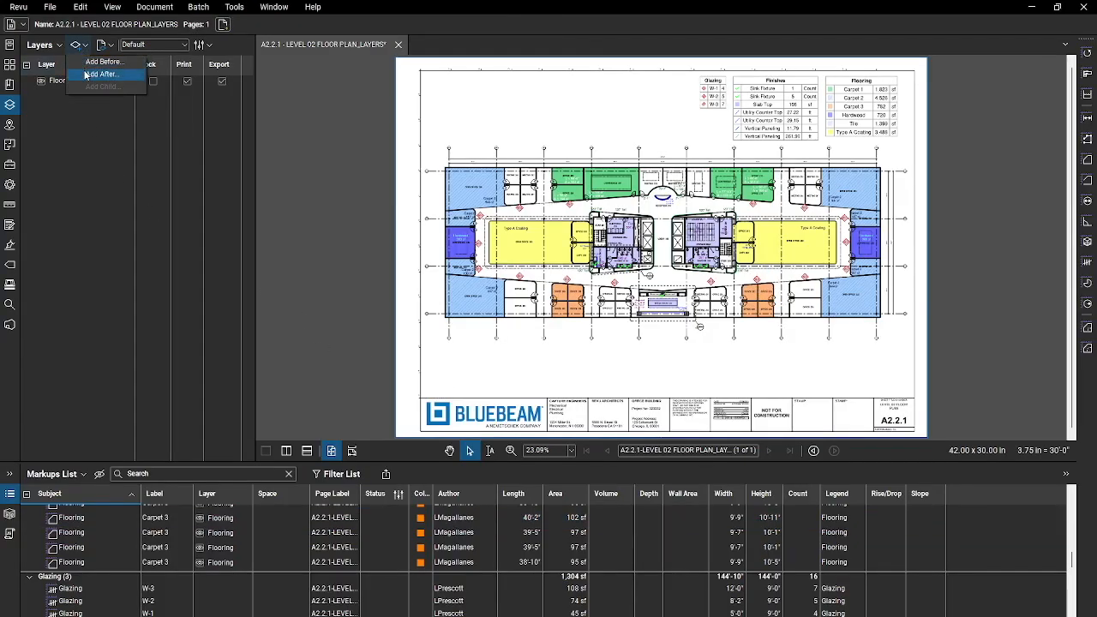
left_click(85, 75)
type("Finishes")
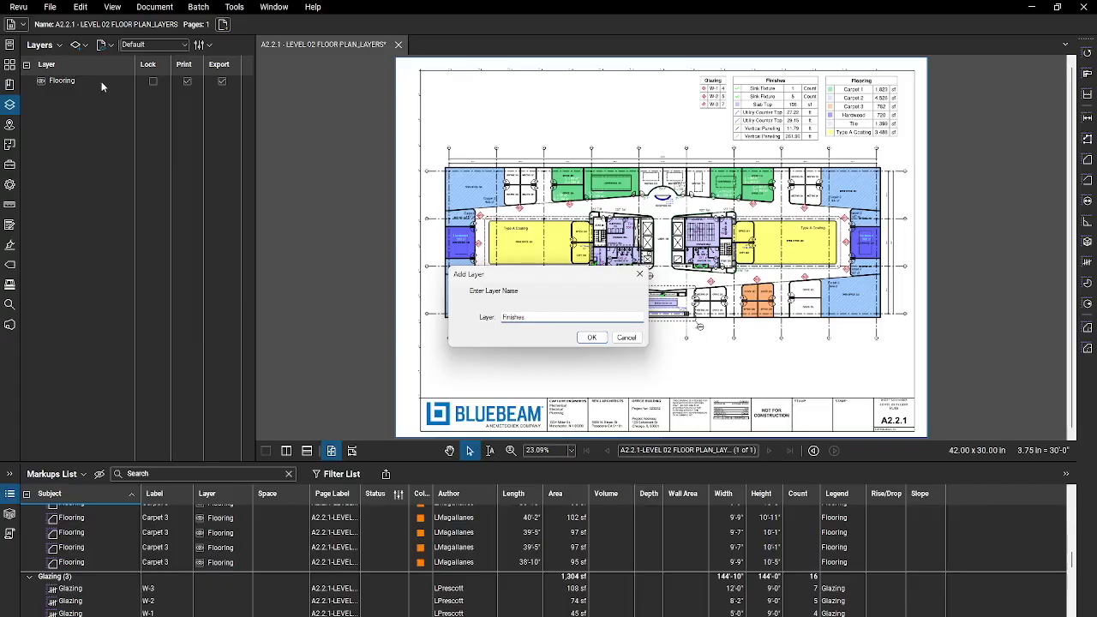
left_click(591, 337)
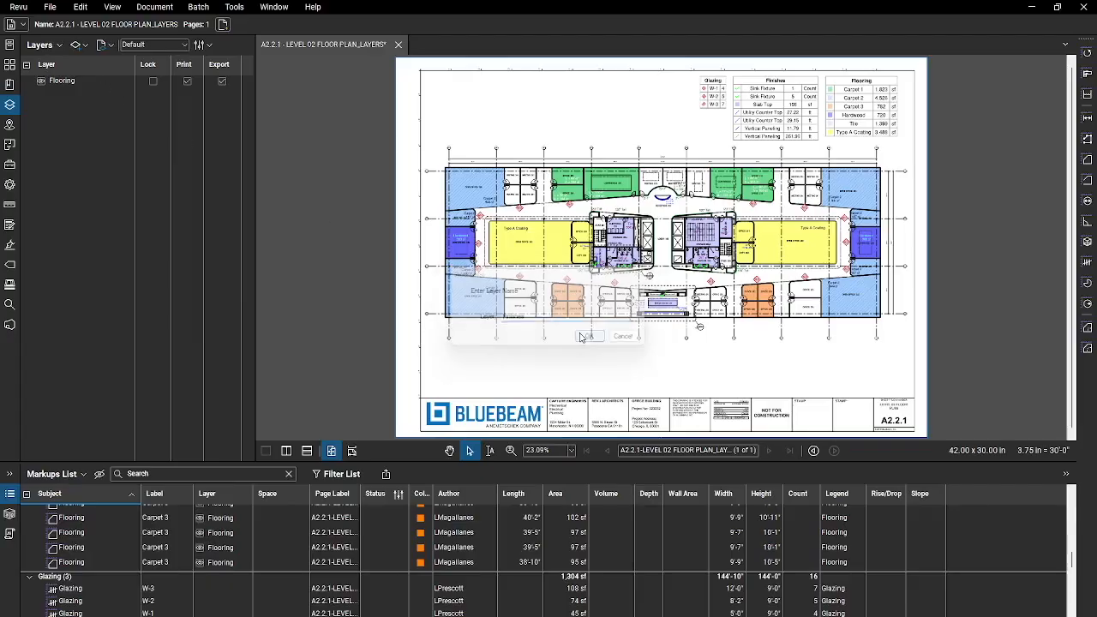
Step: Add a layer named Glazing after the Finishes layer
left_click(84, 45)
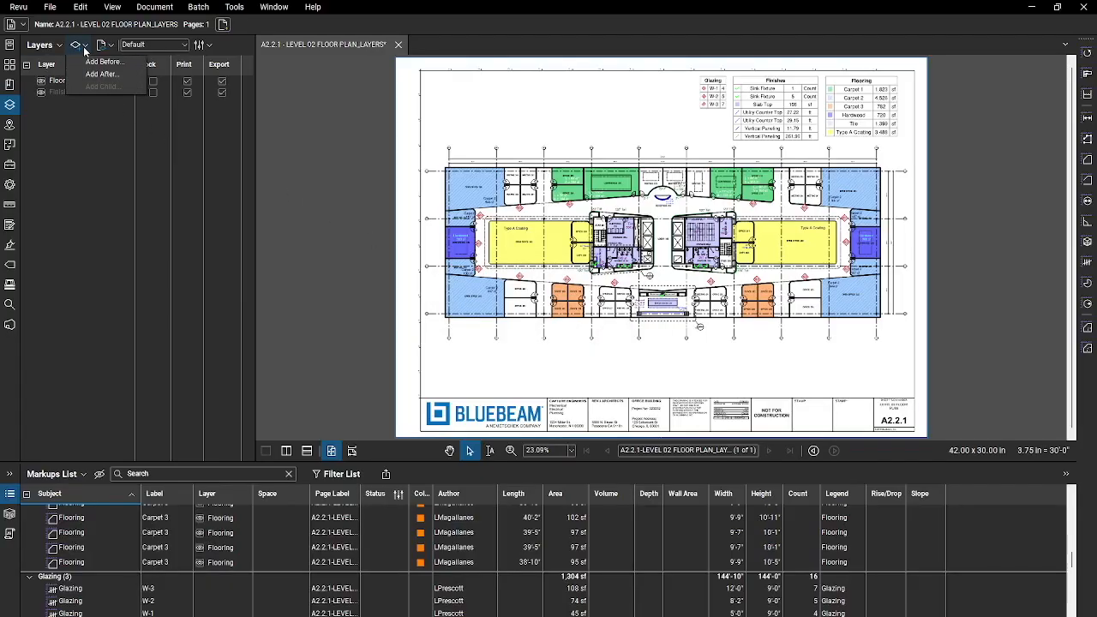
left_click(93, 77)
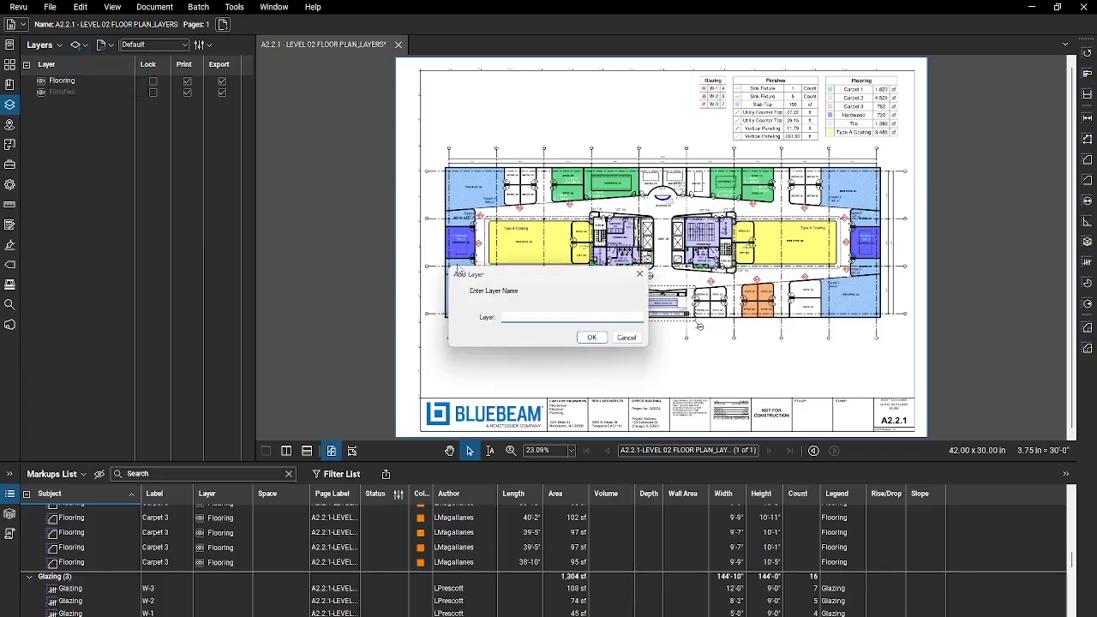
type("Glazing")
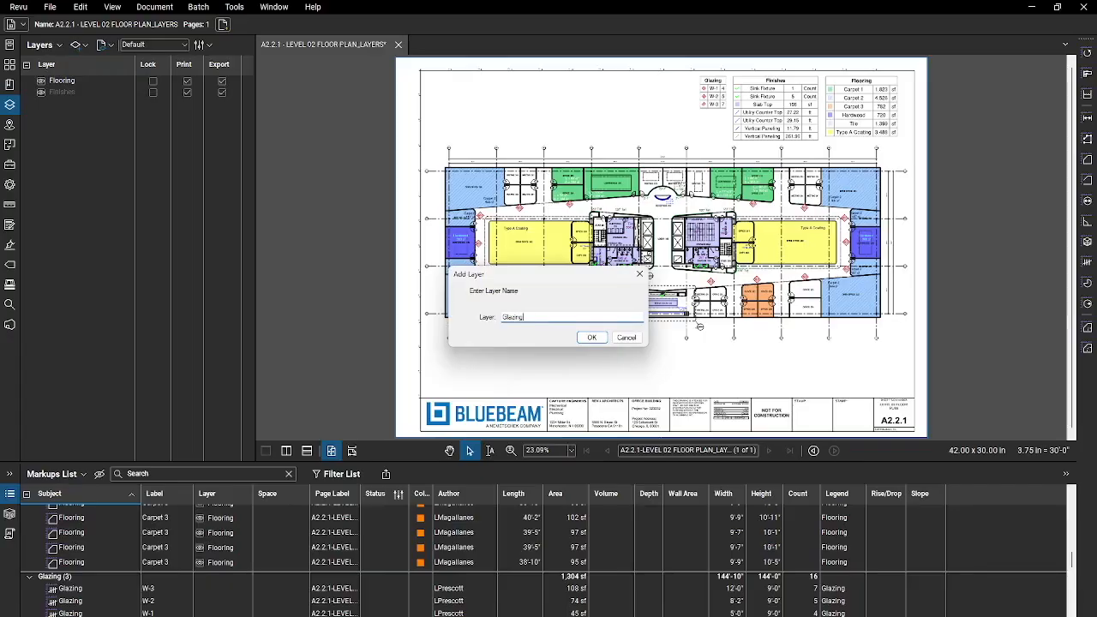
left_click(592, 337)
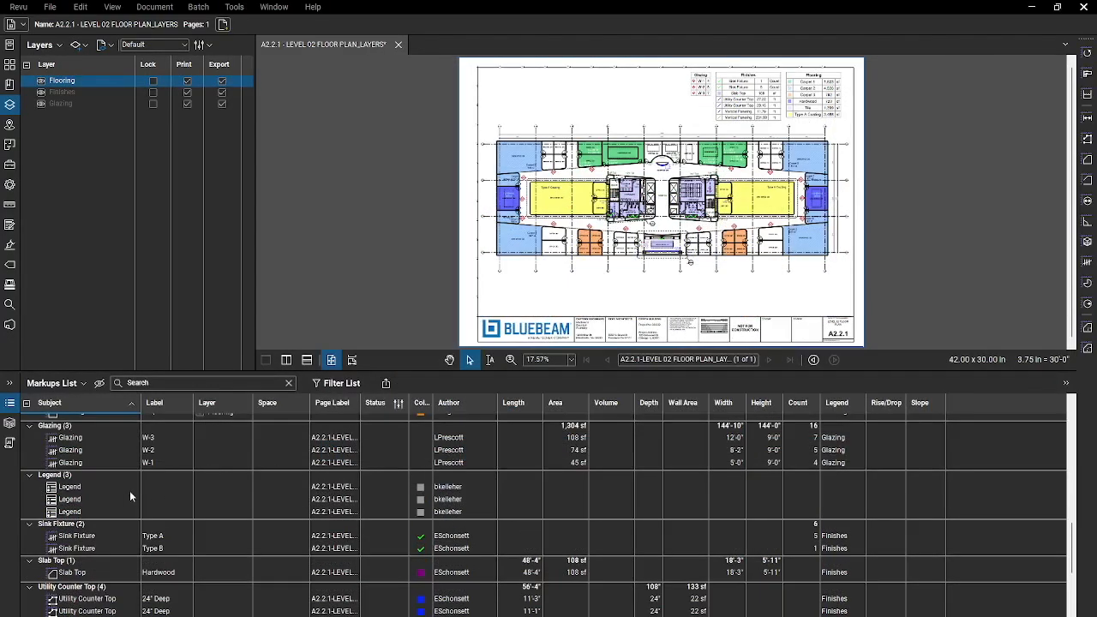
Step: Assign the Glazing legend, the last of the Legend markups, to the Glazing layer and hide the Markups List
left_click(74, 515)
right_click(75, 515)
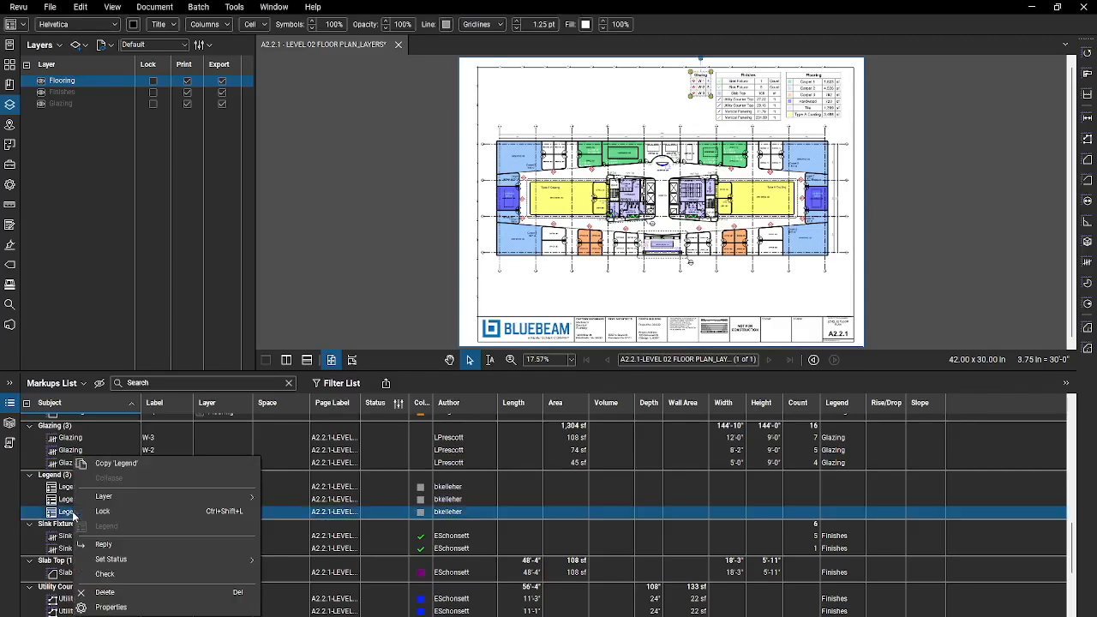
mouse_move(175, 501)
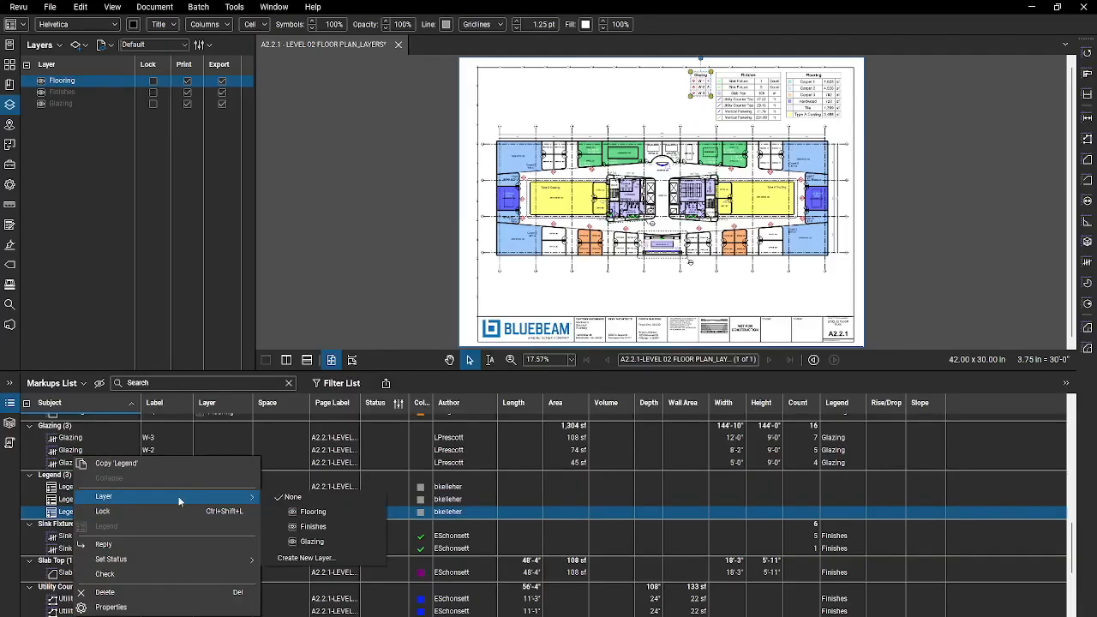
left_click(326, 544)
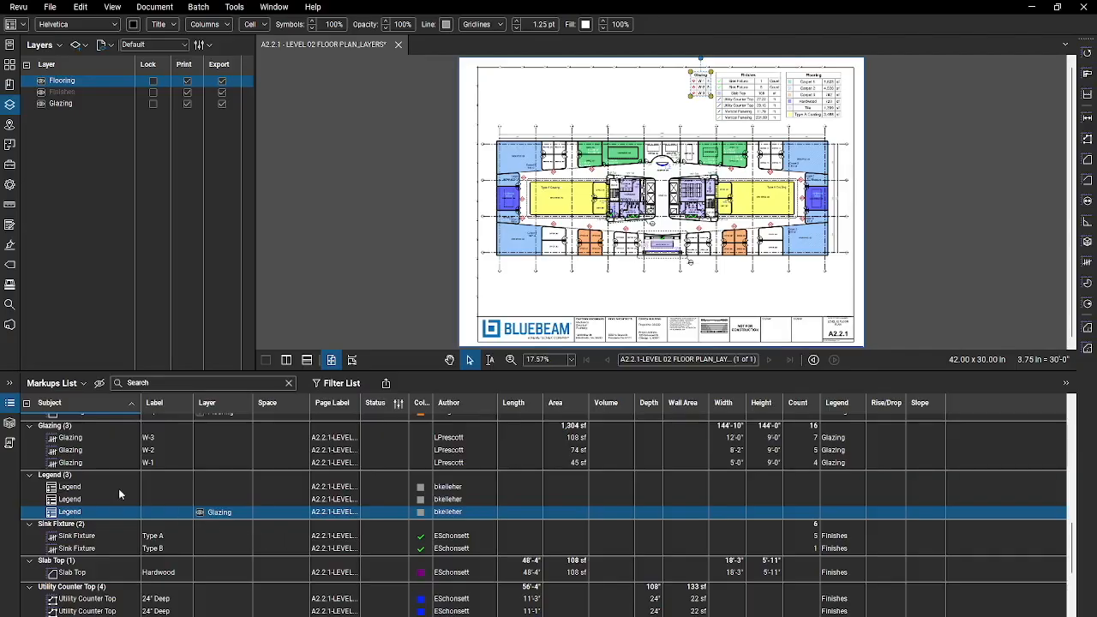
left_click(12, 404)
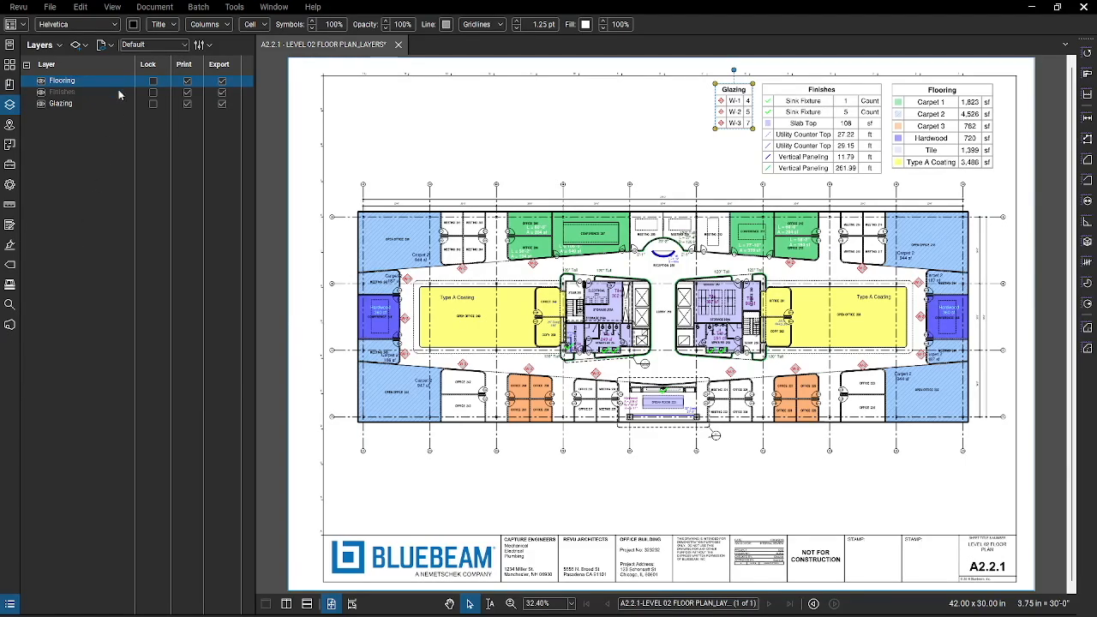
Step: Load A3.2.1 - LEVEL 03 FLOOR PLAN.pdf as the source for a new layer from a file
left_click(110, 47)
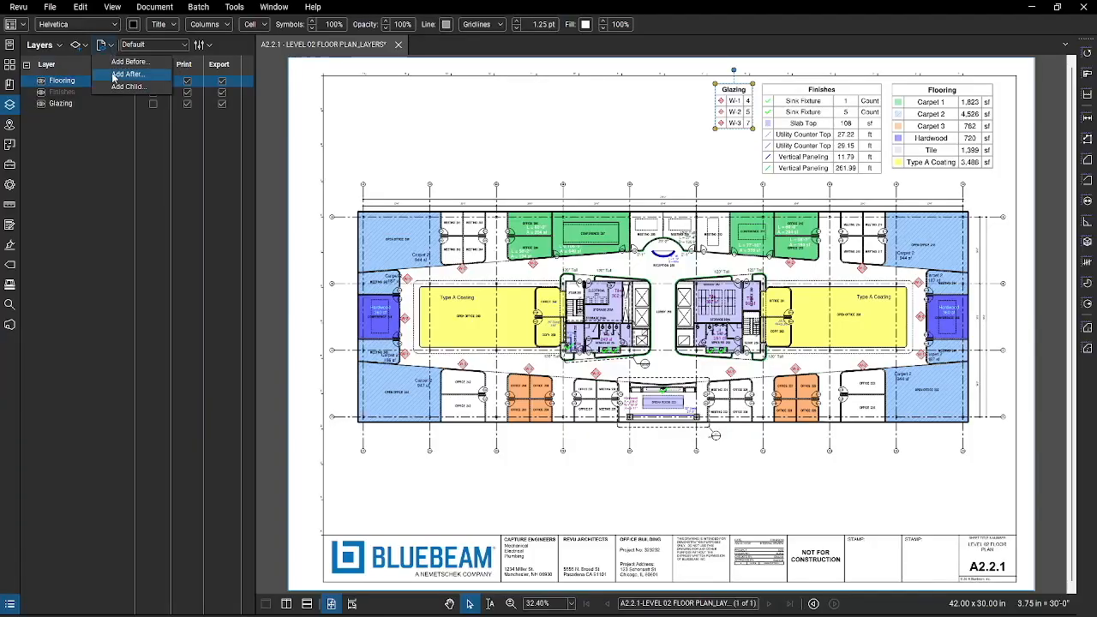
left_click(112, 74)
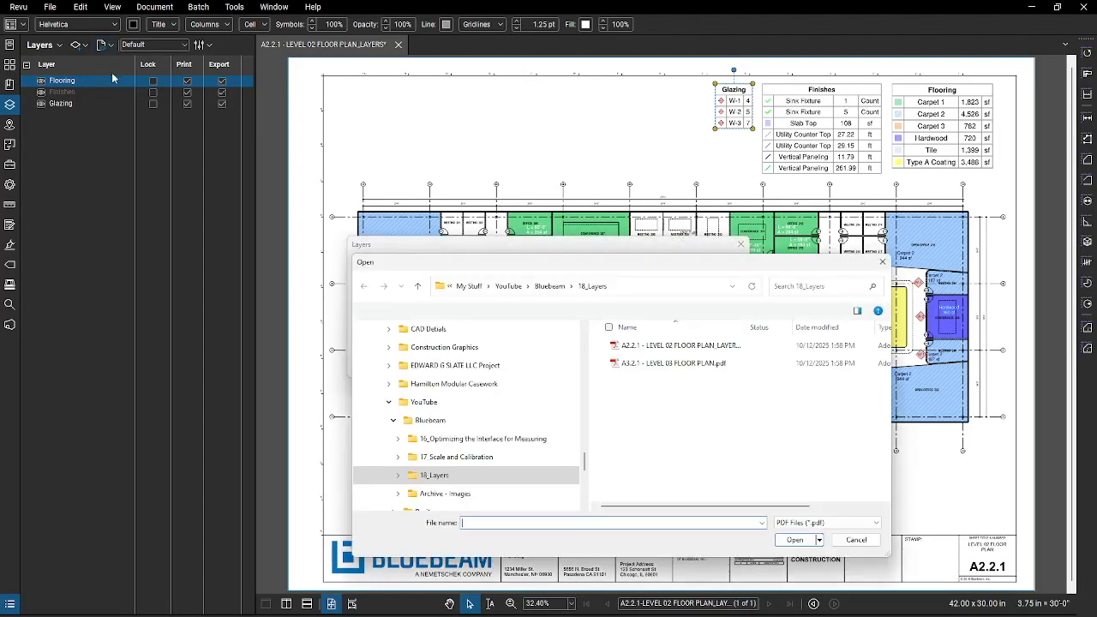
left_click(661, 367)
left_click(796, 540)
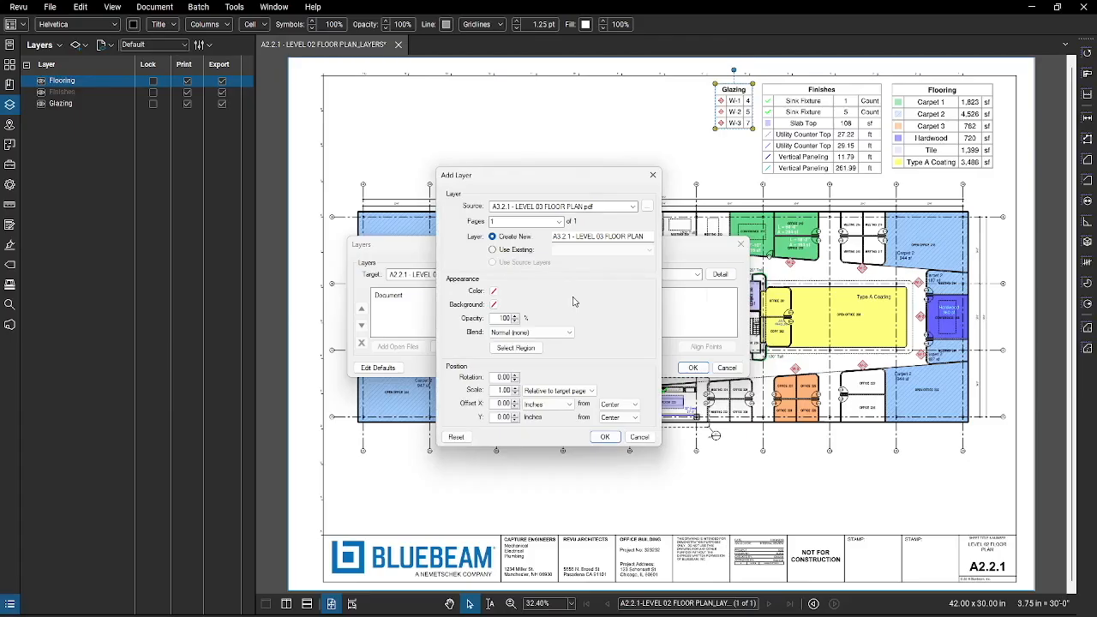
Step: Set the Level 03 floor plan layer's color to red and add it to the Level 02 floor plan
left_click(494, 291)
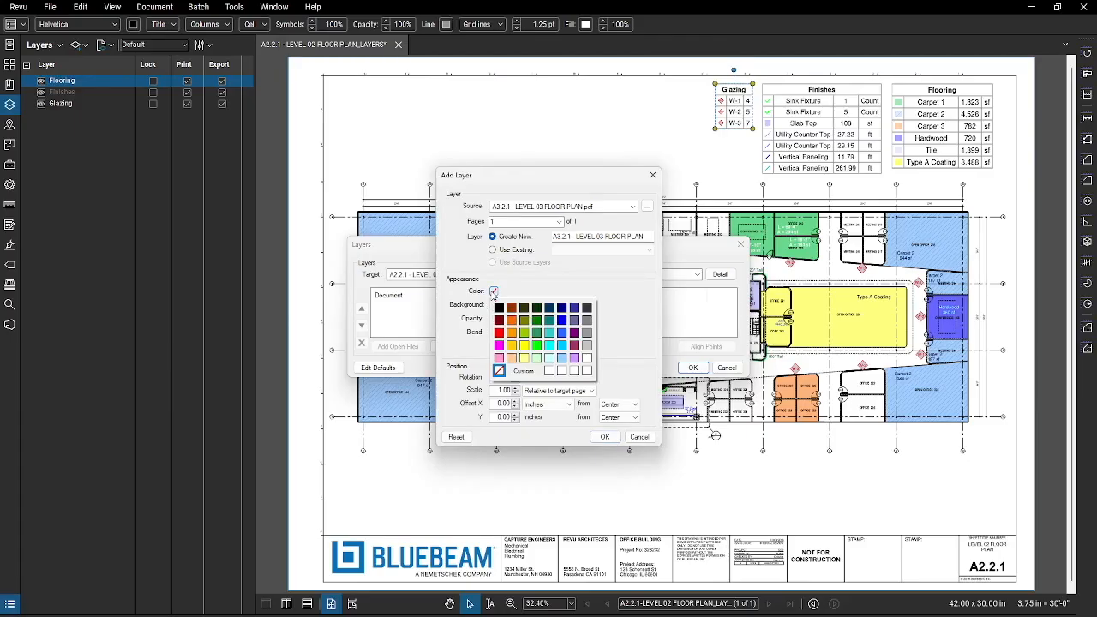
left_click(499, 333)
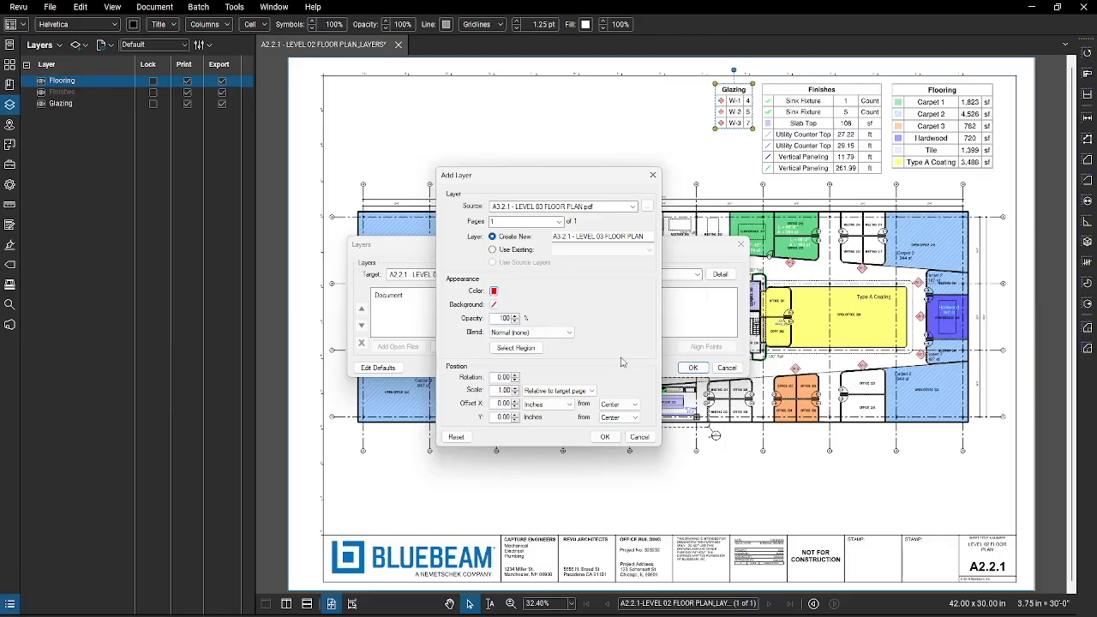
left_click(605, 437)
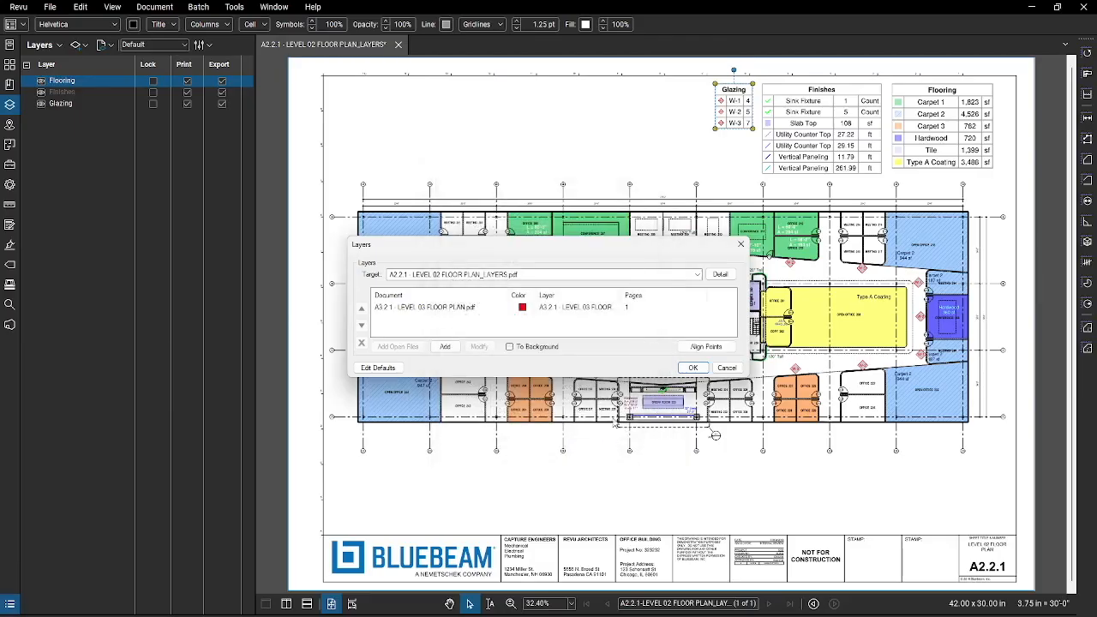
left_click(697, 371)
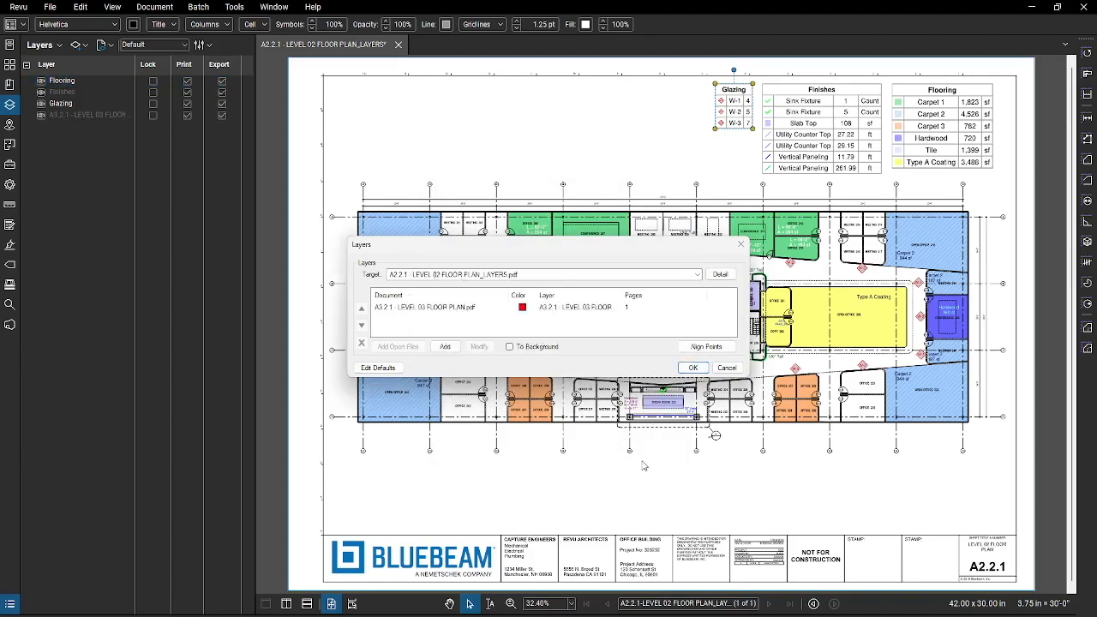